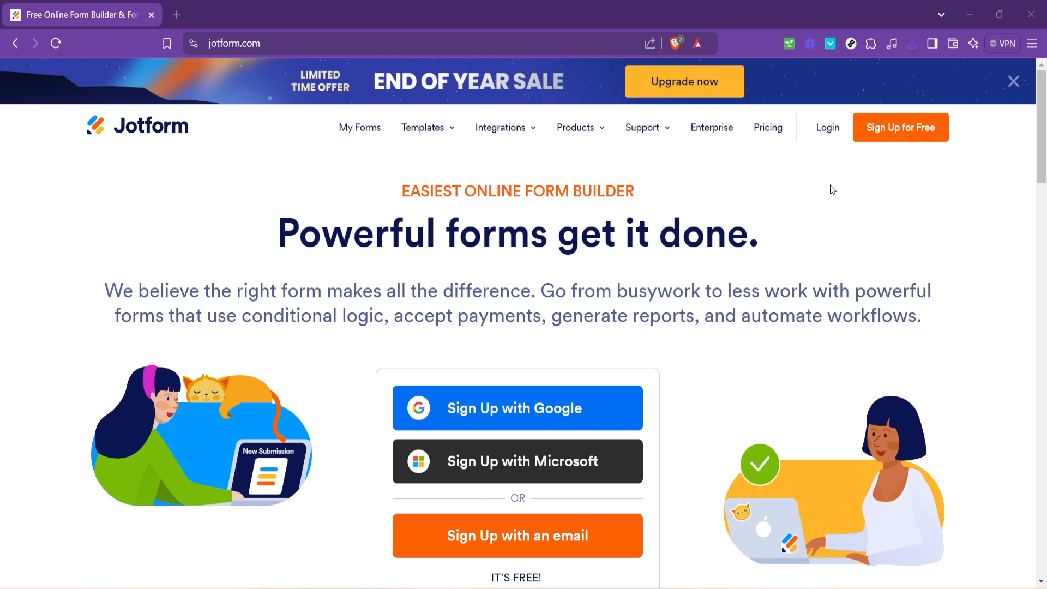
# Step: Open Jotform's login window from the homepage
pyautogui.click(828, 129)
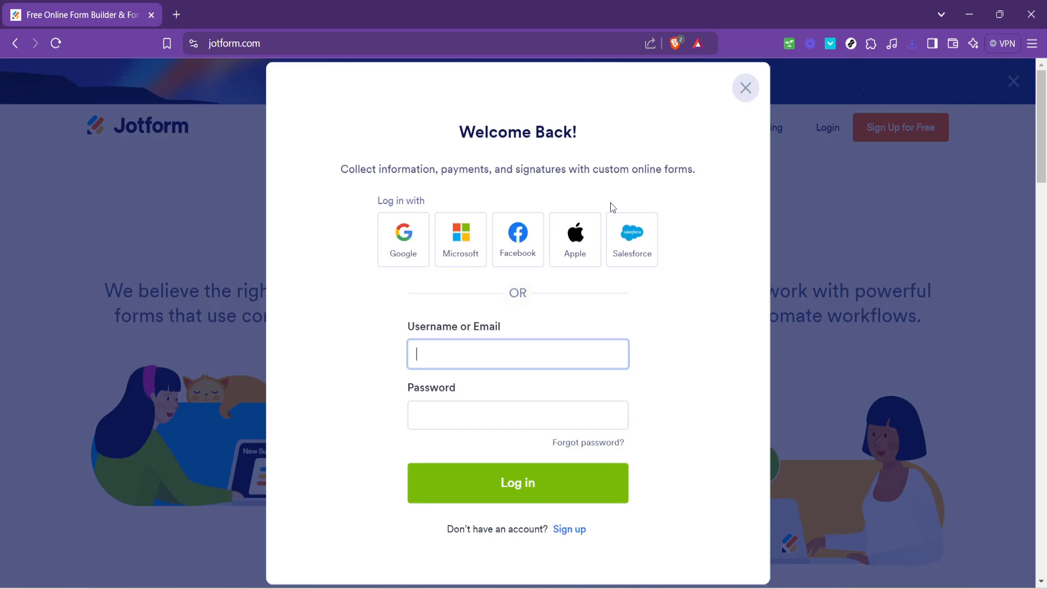
# Step: Sign in to Jotform using a Google account
pyautogui.click(395, 246)
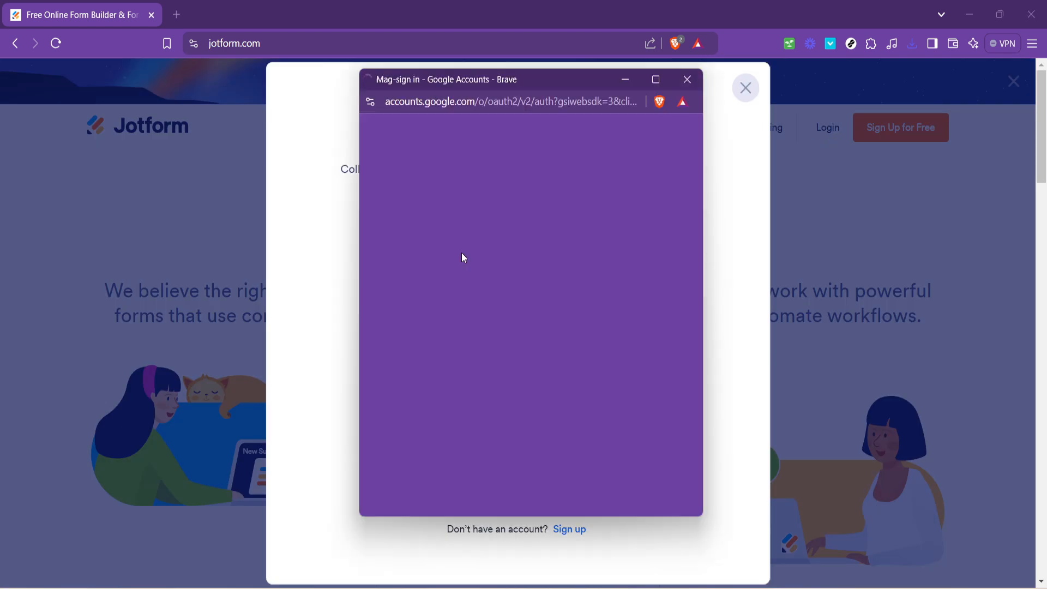
pyautogui.click(502, 325)
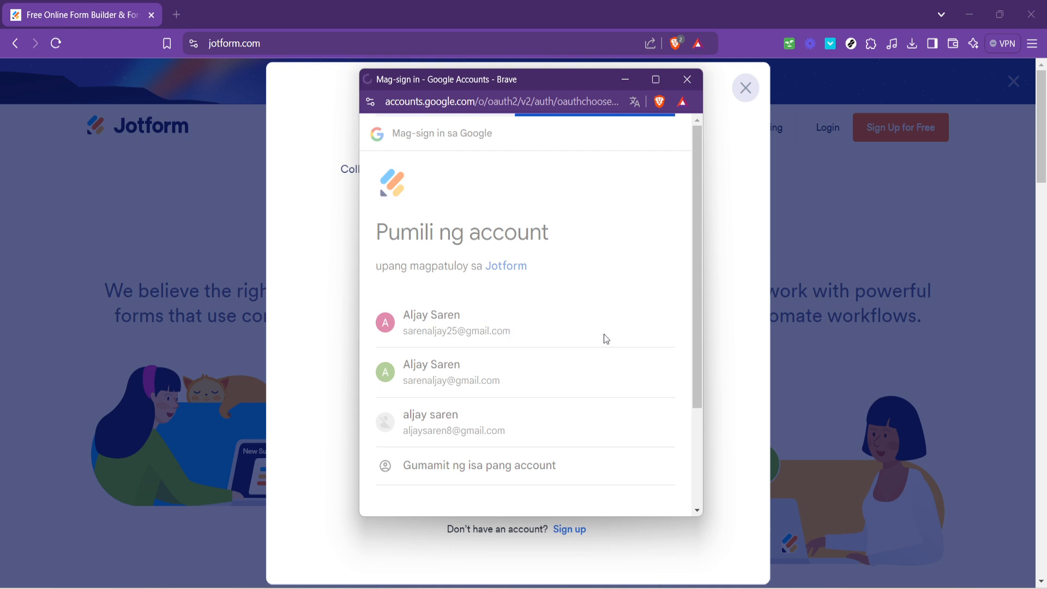
pyautogui.click(620, 429)
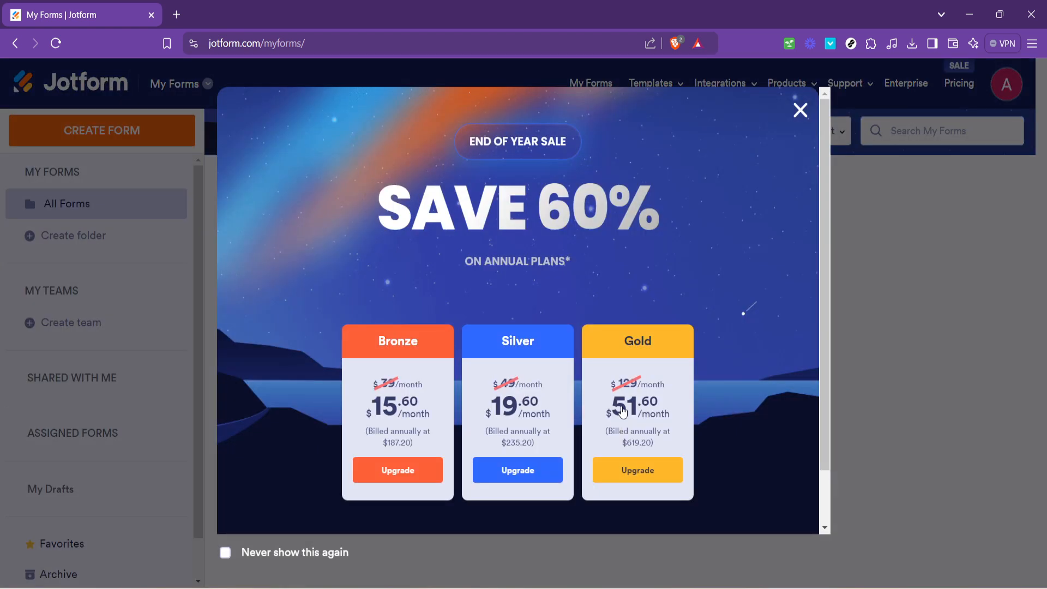
# Step: Dismiss the End of Year Sale popup and open the form in the Form Builder
pyautogui.click(798, 111)
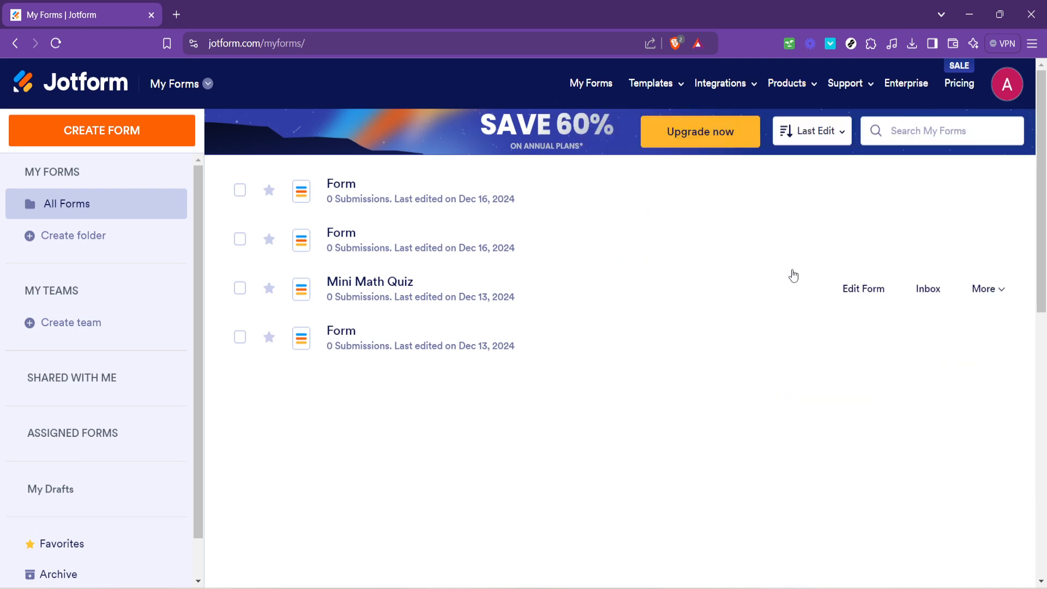
pyautogui.click(883, 192)
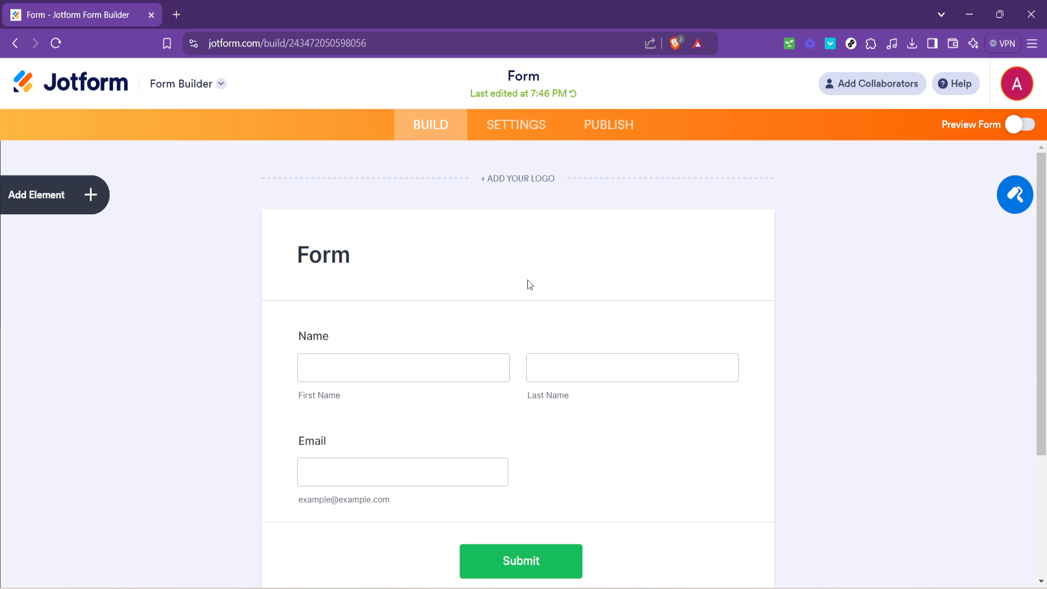
pyautogui.click(517, 127)
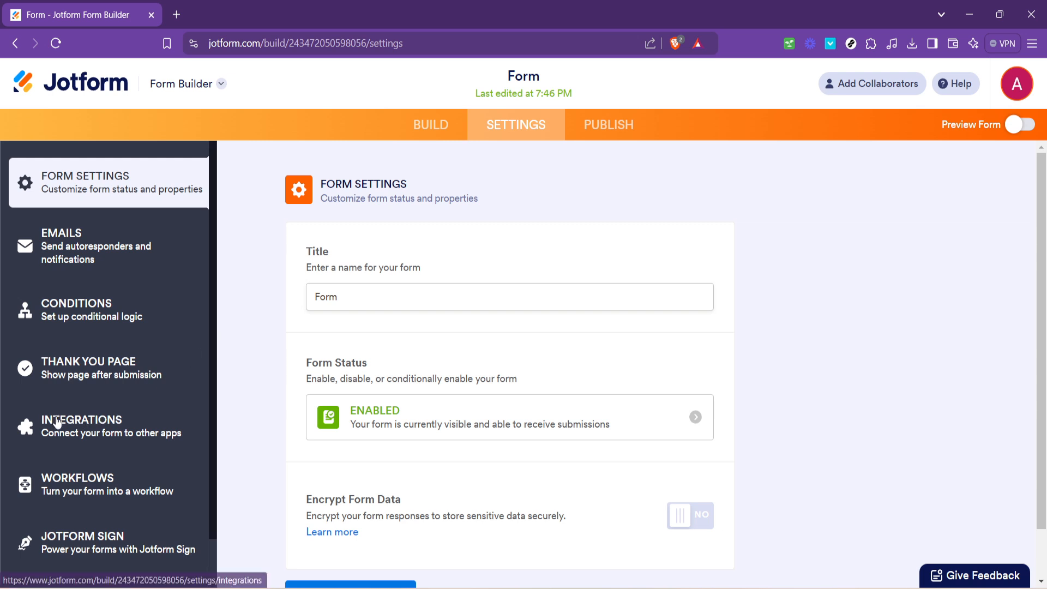
# Step: Go to the form's Integrations settings page
pyautogui.click(79, 421)
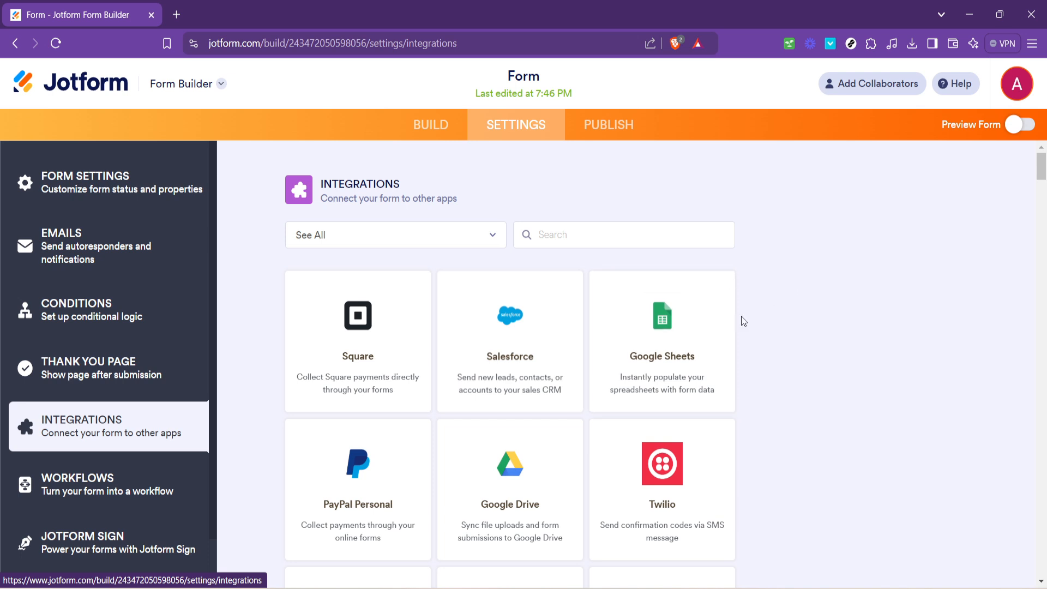
# Step: Add a Google Sheets integration with the Create new spreadsheet action and start authentication
pyautogui.click(665, 353)
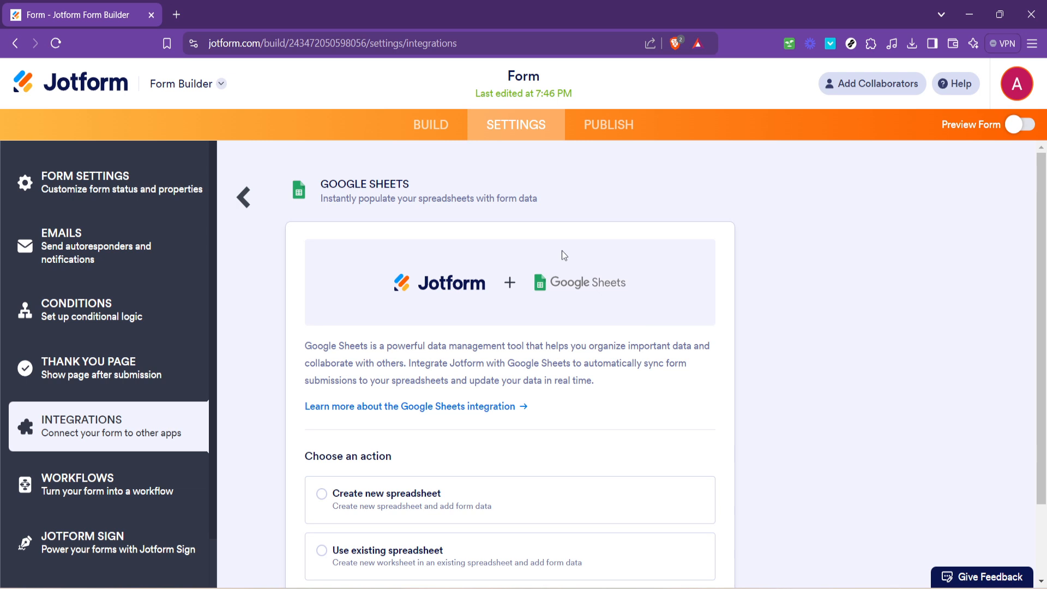
pyautogui.scroll(-2, 561, 254)
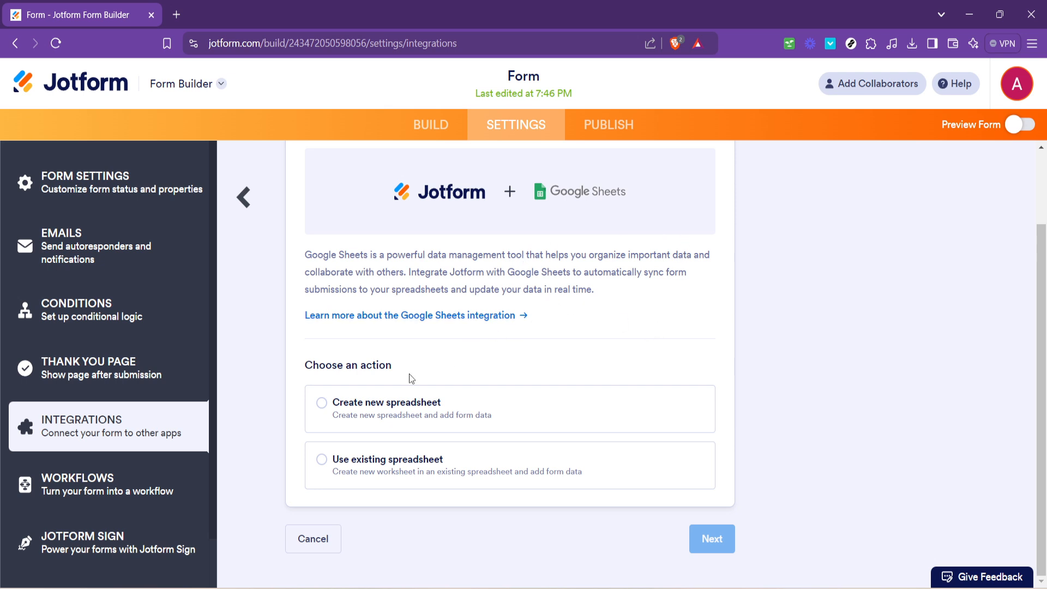
pyautogui.click(320, 409)
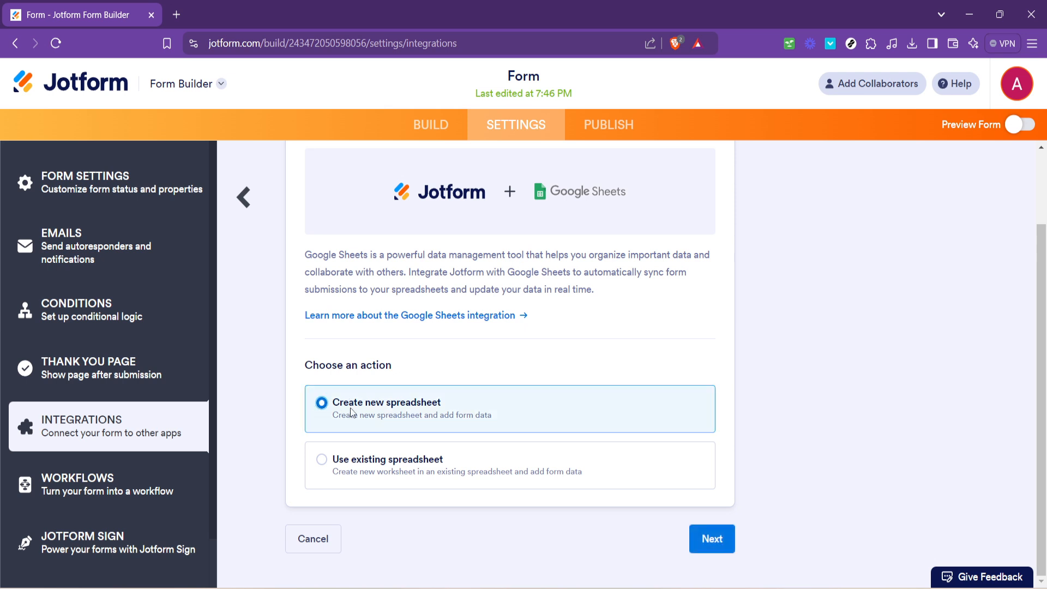
pyautogui.click(713, 542)
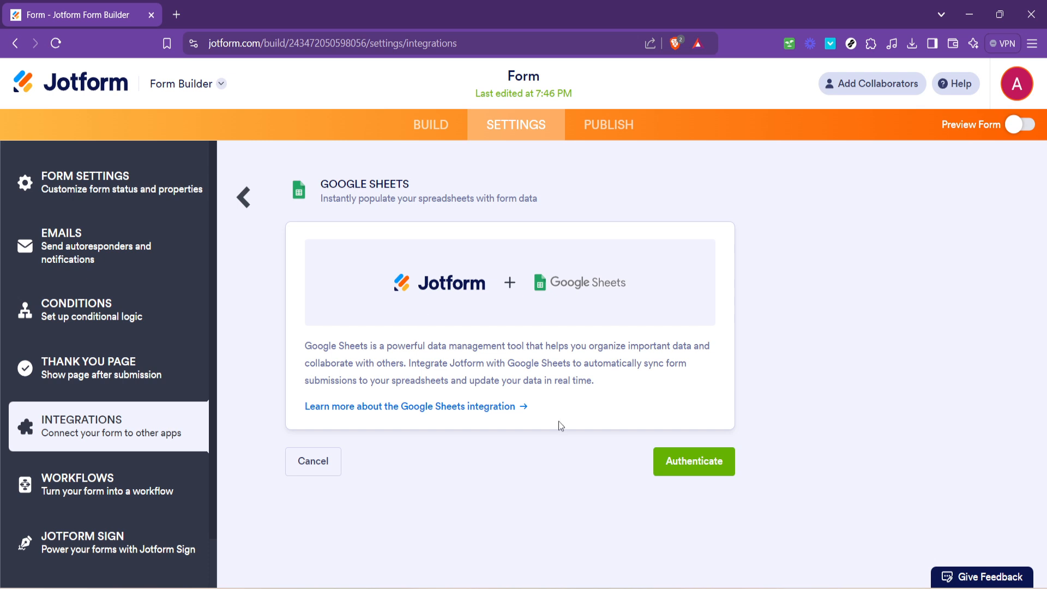
pyautogui.click(692, 461)
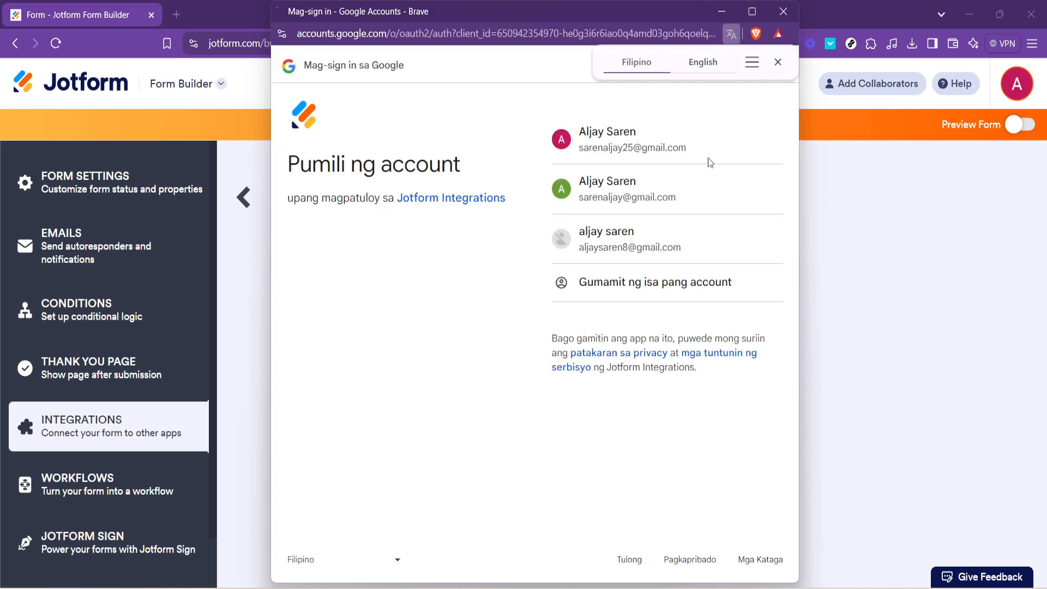
# Step: Choose the Google account and grant Jotform Integrations access to both Drive and Sheets
pyautogui.click(665, 140)
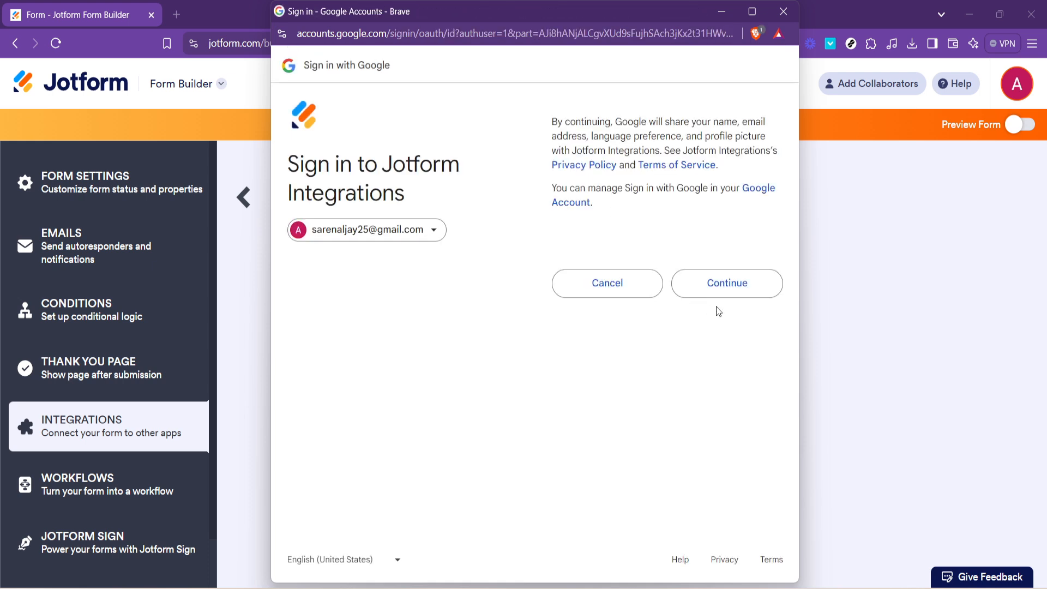
pyautogui.click(737, 290)
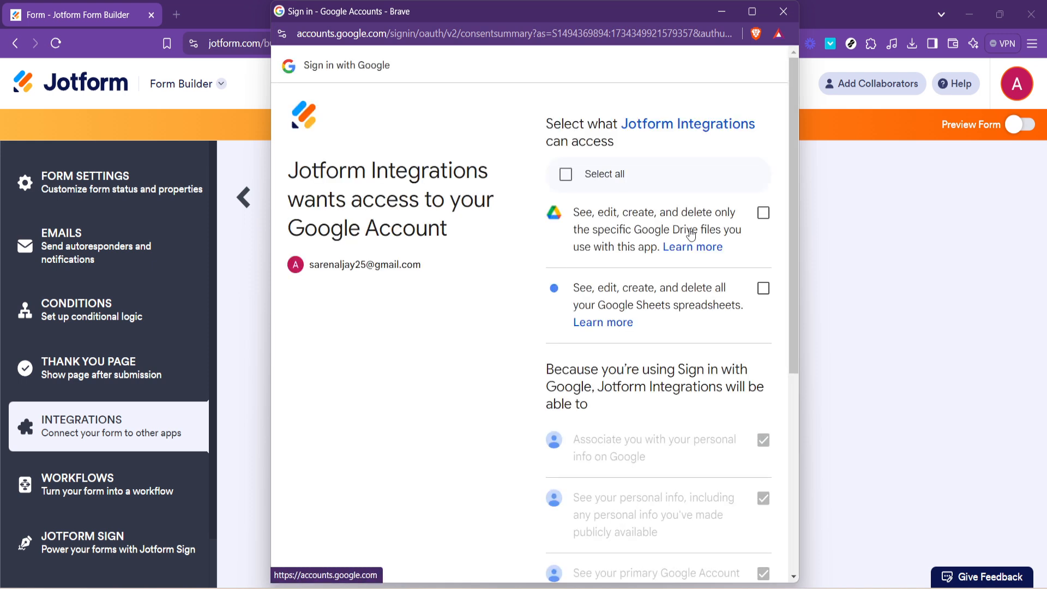
pyautogui.click(566, 174)
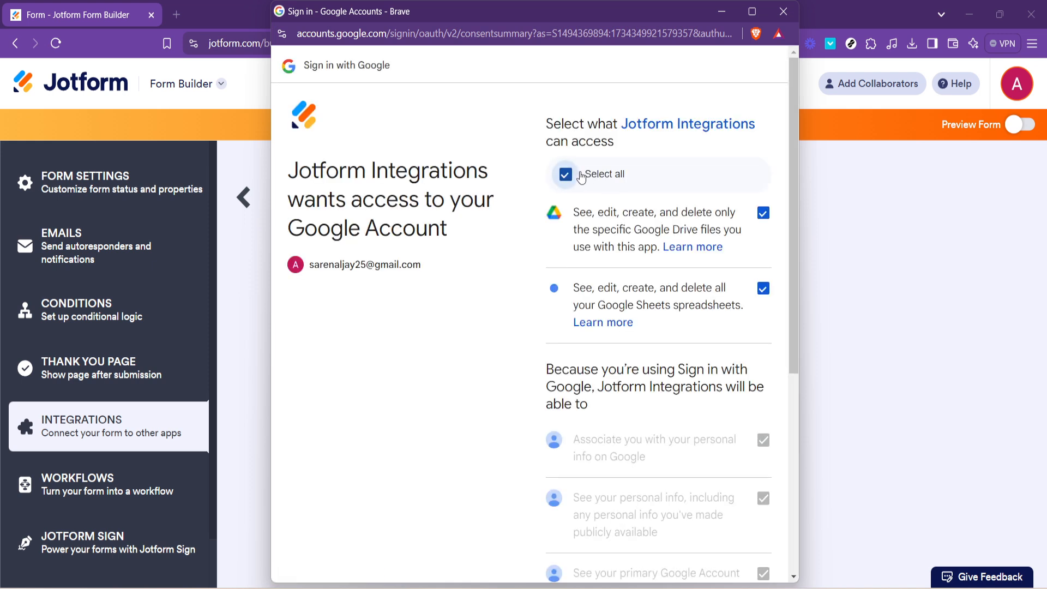
pyautogui.scroll(-1, 635, 289)
pyautogui.scroll(-5, 642, 316)
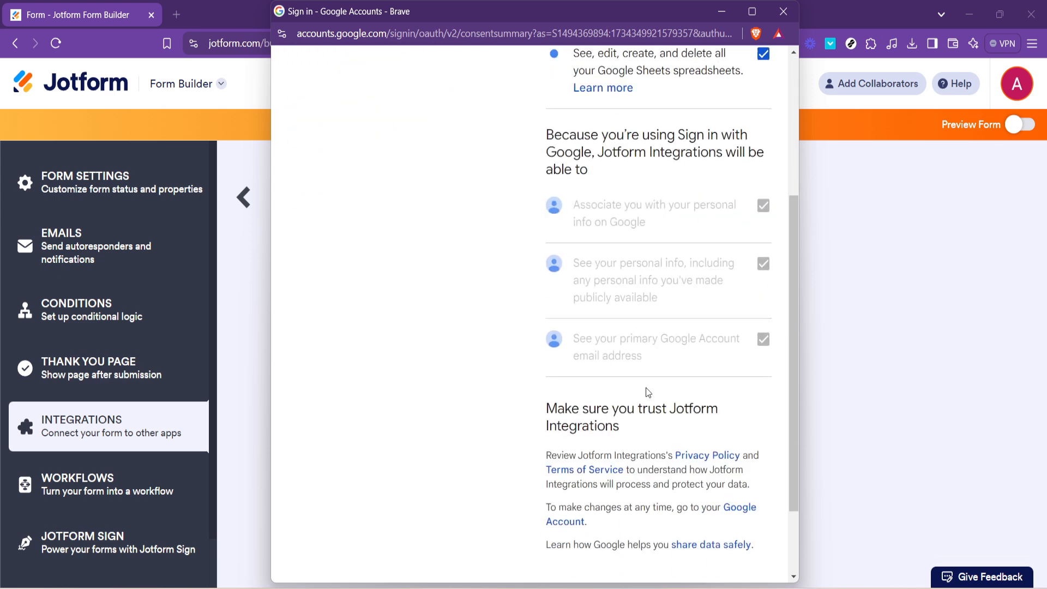
pyautogui.click(710, 507)
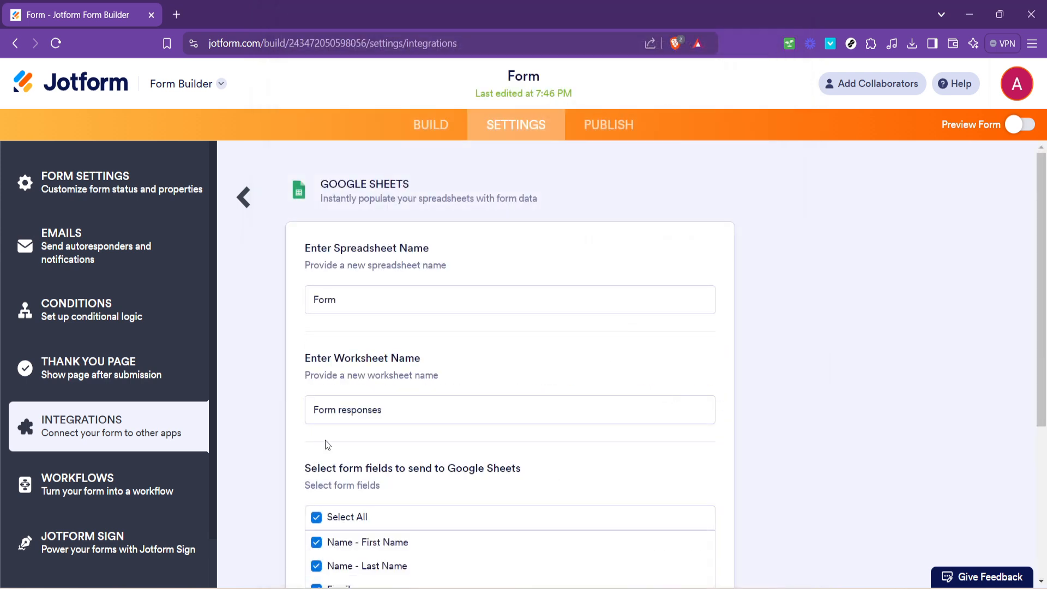
# Step: Rename the spreadsheet to 'Form test', save the integration, then open the spreadsheet link
pyautogui.scroll(-5, 450, 326)
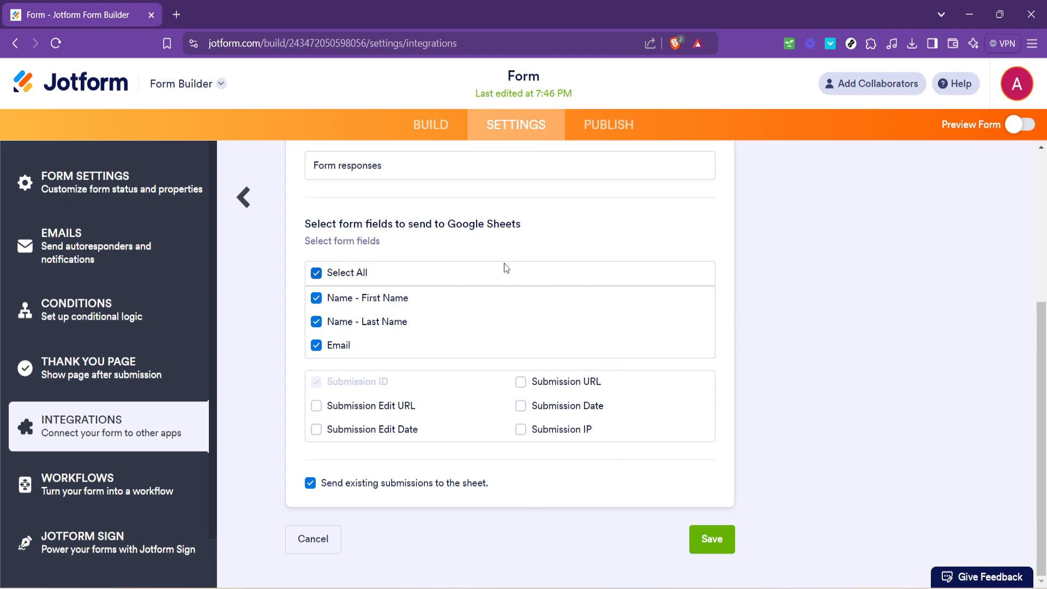
pyautogui.scroll(5, 381, 319)
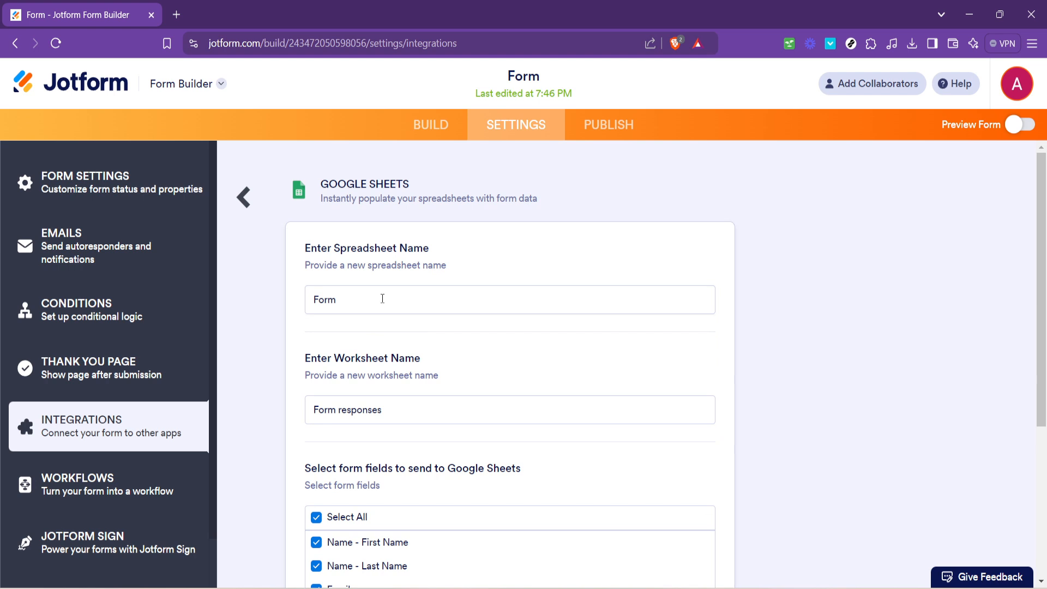
pyautogui.click(347, 306)
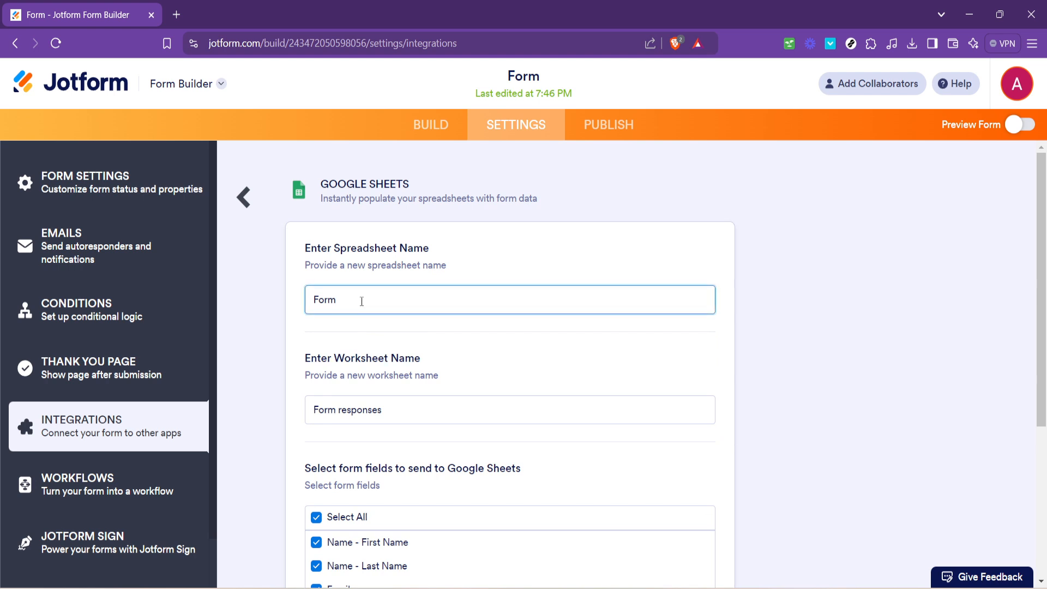
pyautogui.write('test')
pyautogui.scroll(-4, 523, 375)
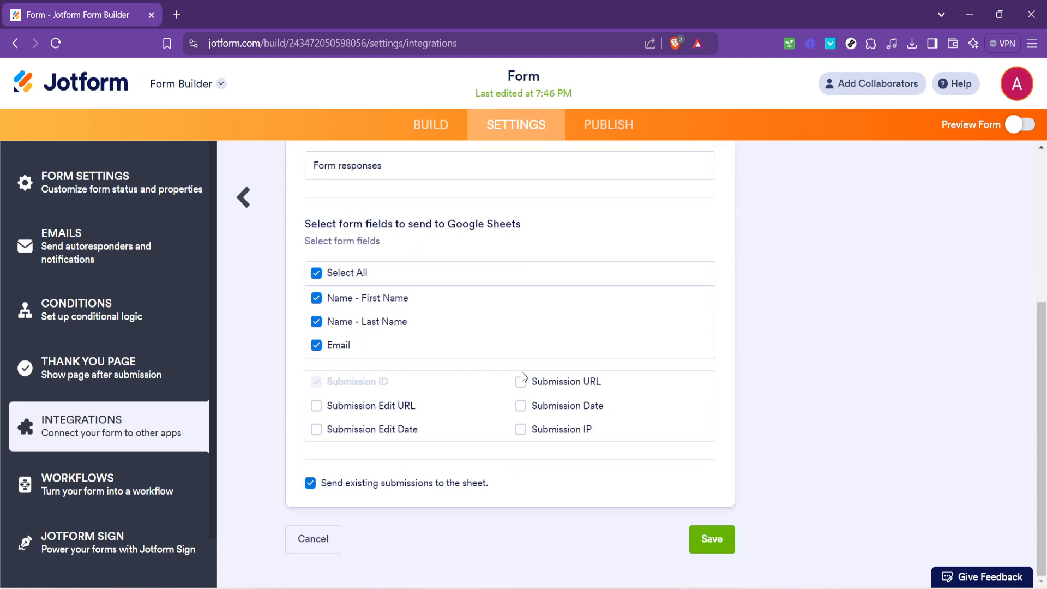
pyautogui.click(709, 541)
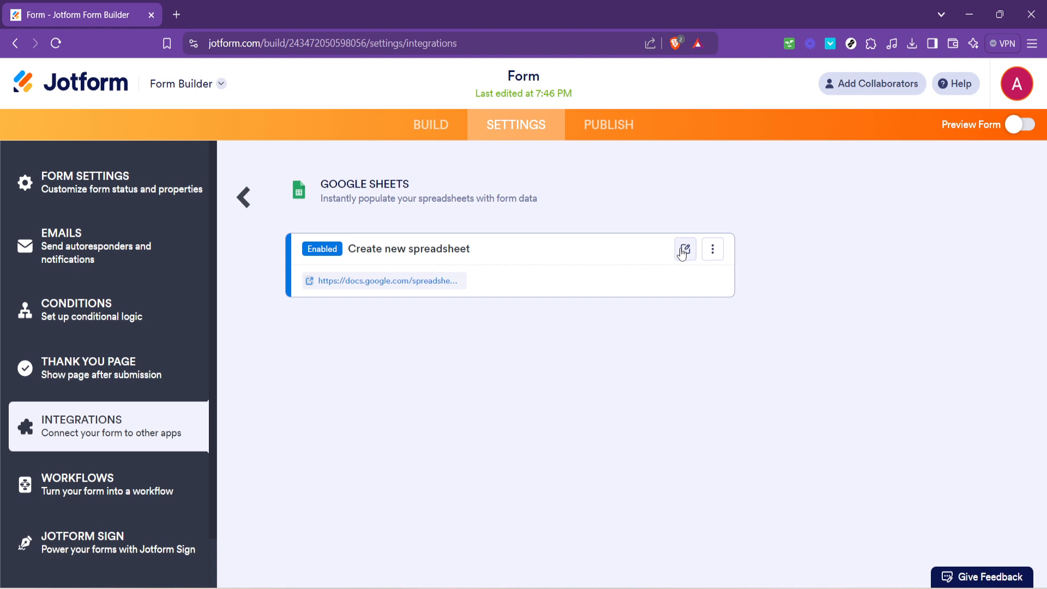
pyautogui.click(432, 281)
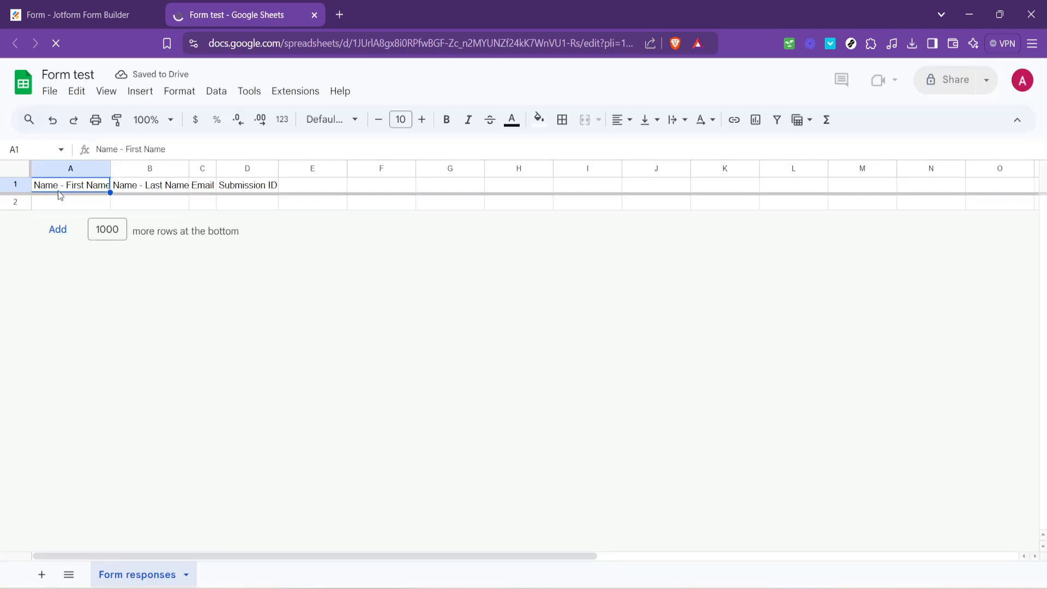
# Step: Check the empty row 2 cells A2–D2 under the First Name, Last Name, Email and Submission ID headers
pyautogui.click(145, 198)
pyautogui.click(217, 201)
pyautogui.click(263, 201)
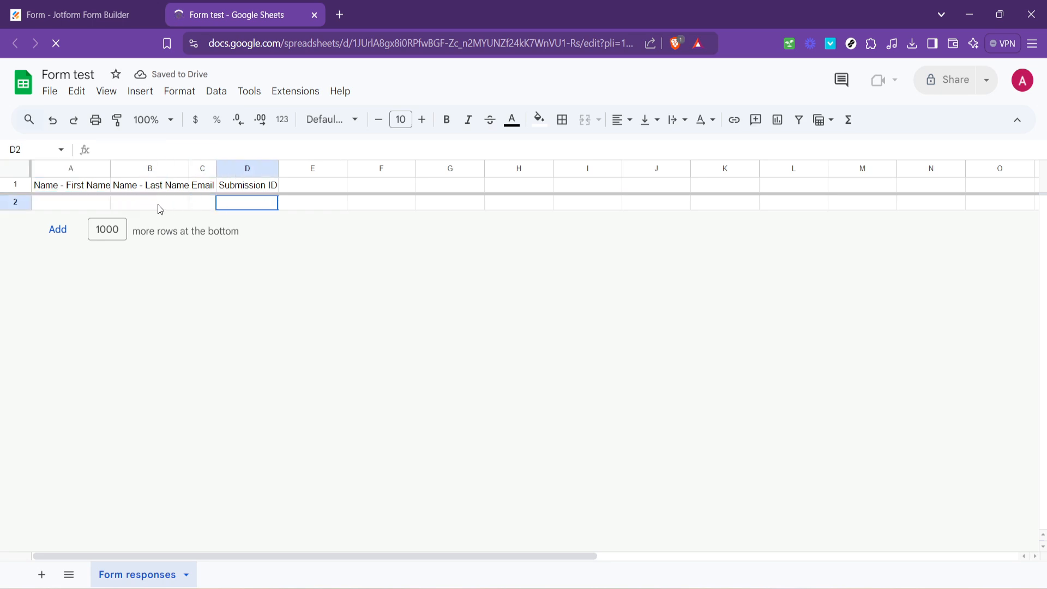
pyautogui.click(145, 206)
pyautogui.click(73, 201)
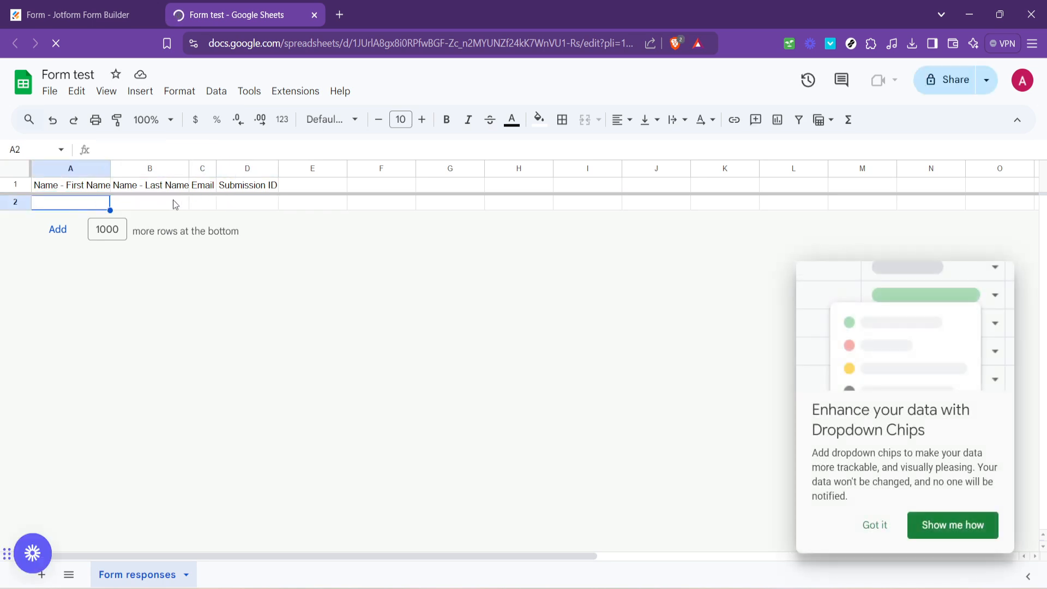
pyautogui.click(201, 204)
pyautogui.click(219, 197)
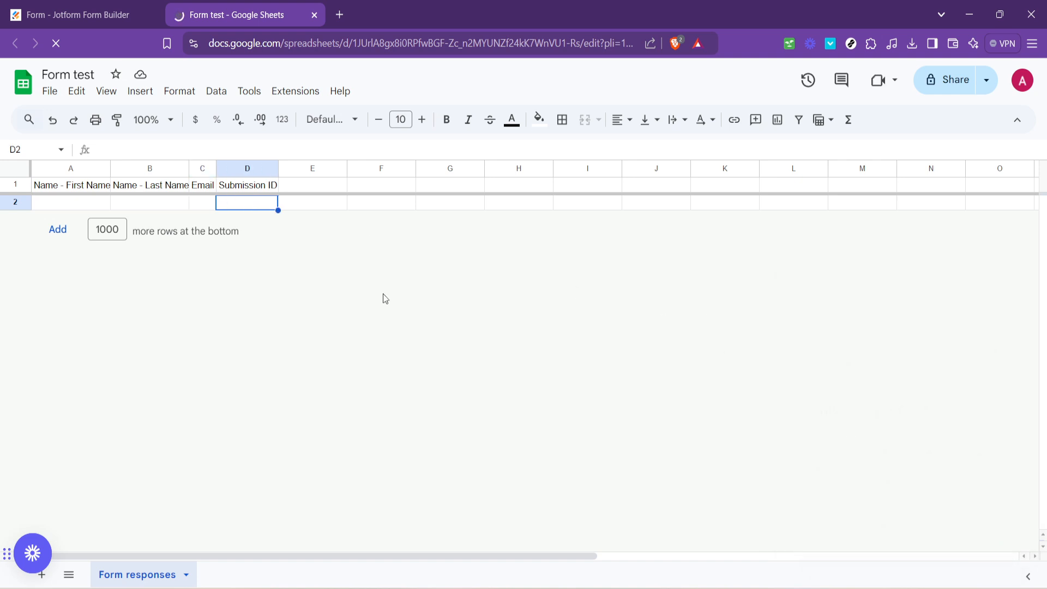
pyautogui.click(89, 203)
pyautogui.click(157, 201)
pyautogui.click(215, 202)
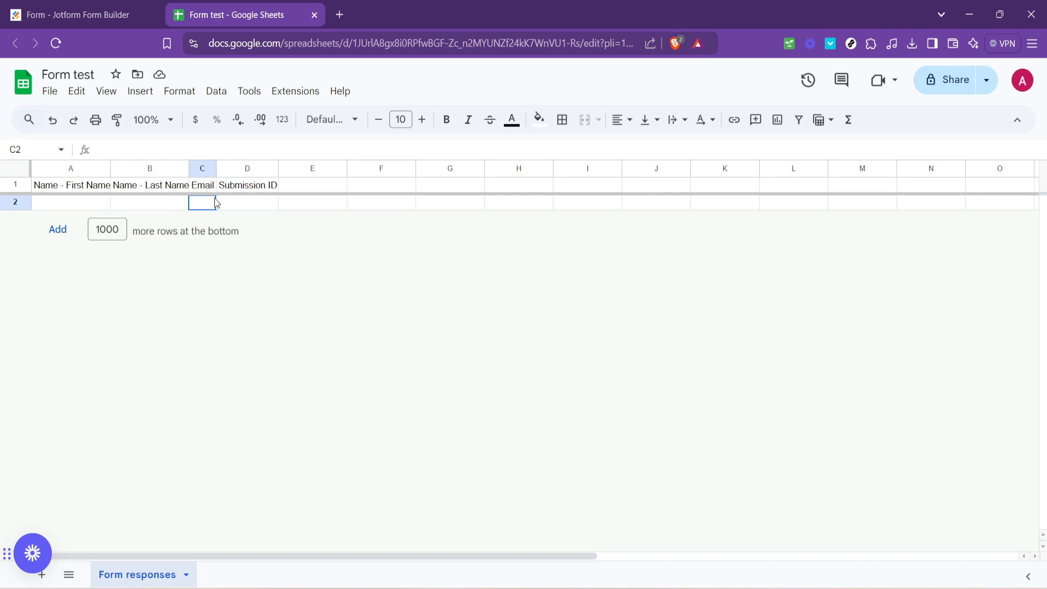
pyautogui.click(269, 202)
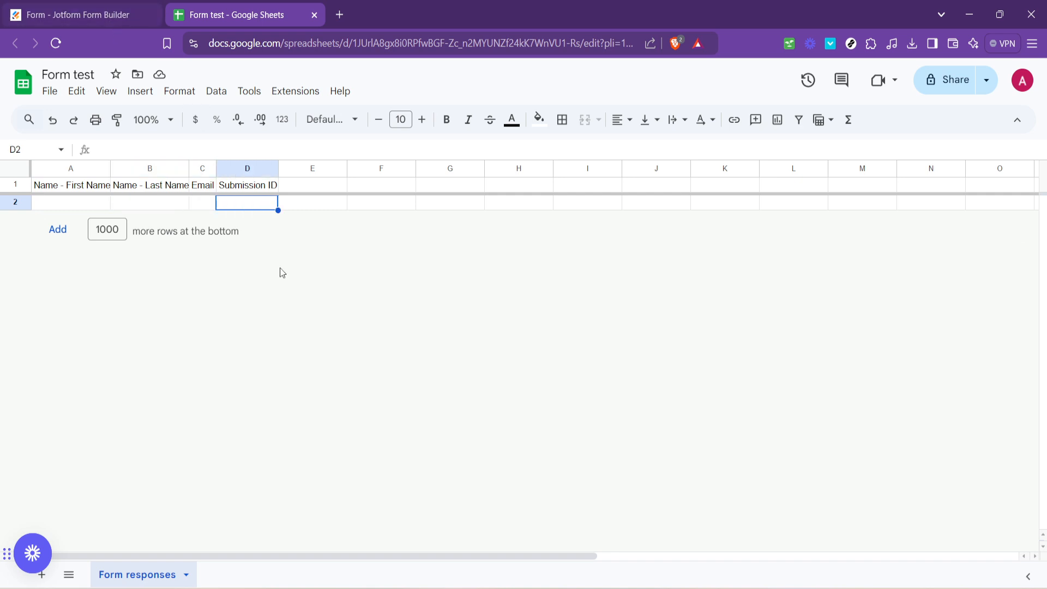